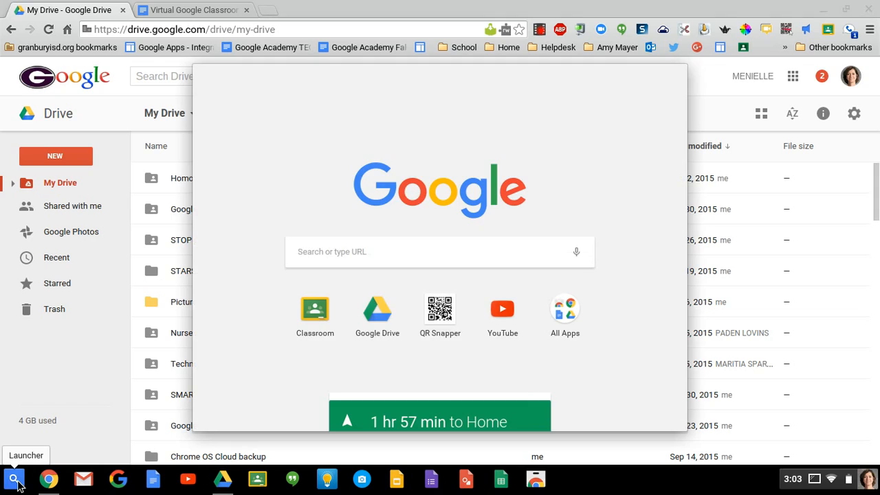
# Open Google Classroom and create a class named "Example classroom" with the section "Nov 13".
pyautogui.click(565, 309)
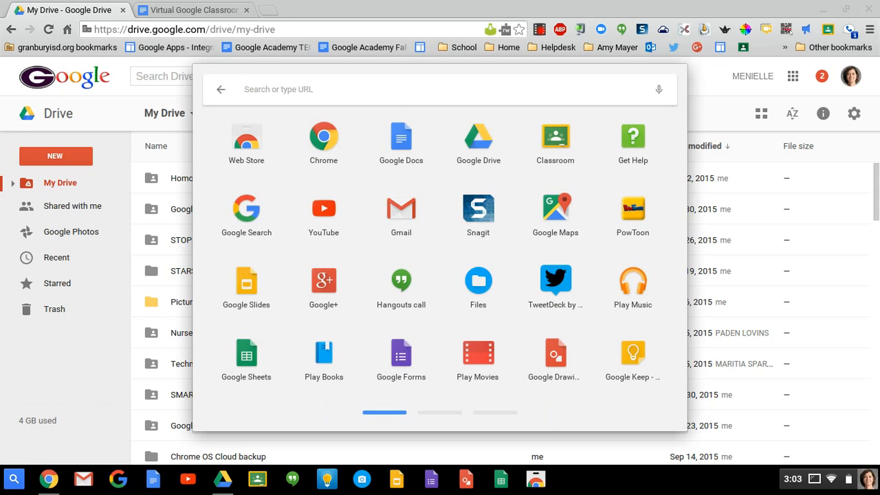
pyautogui.click(555, 143)
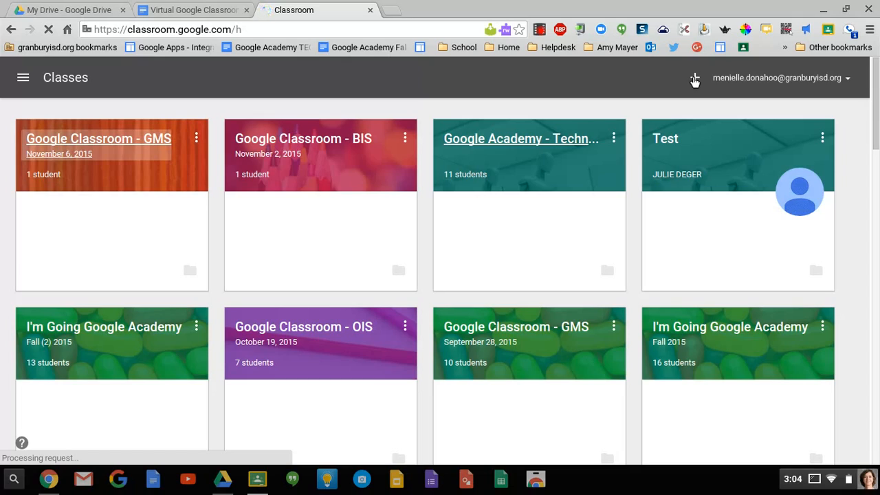
pyautogui.click(695, 79)
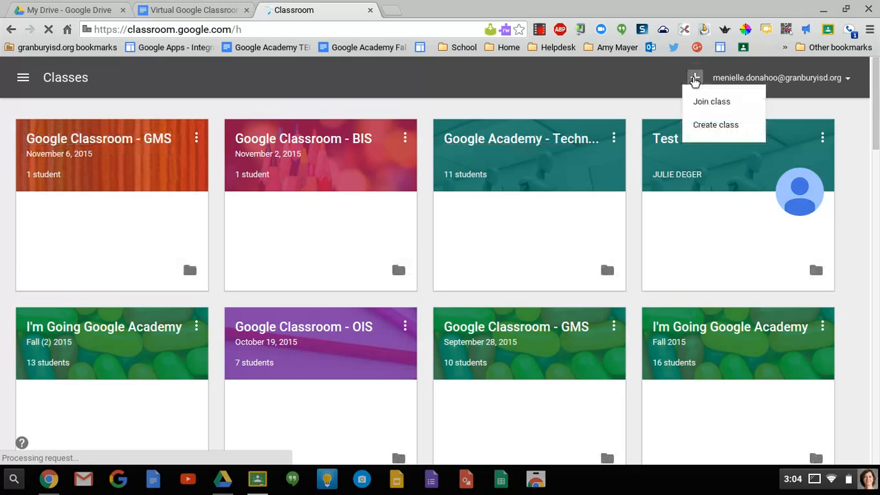
pyautogui.click(702, 125)
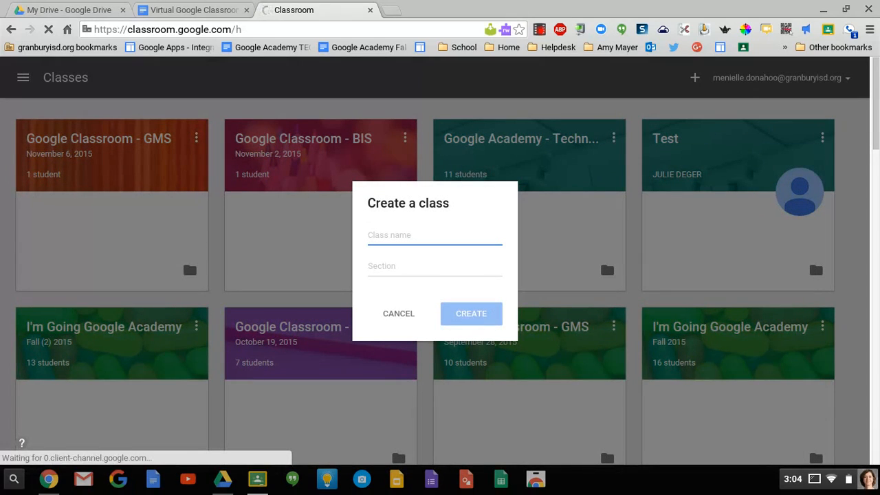
pyautogui.write('Ex')
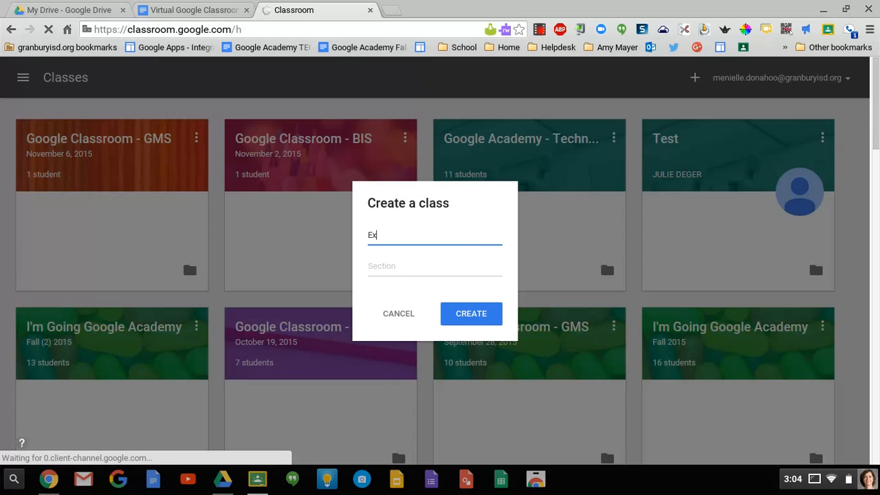
pyautogui.write('ample class')
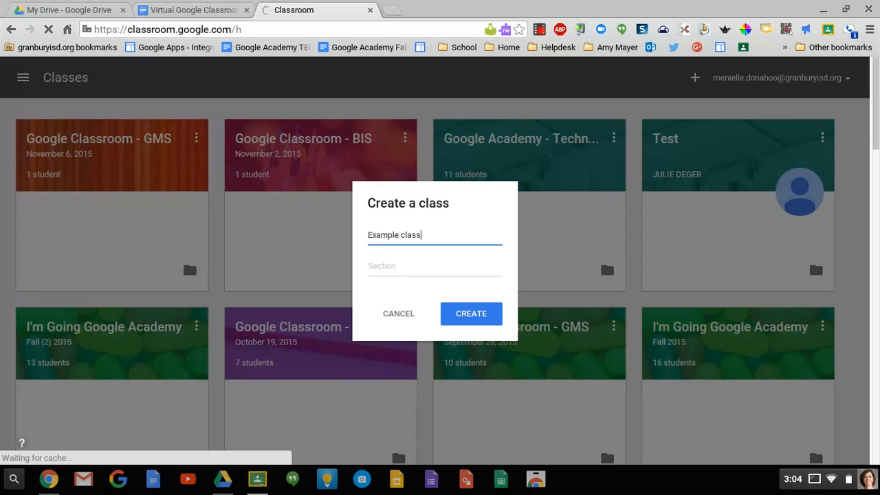
pyautogui.write('room')
pyautogui.press('Tab')
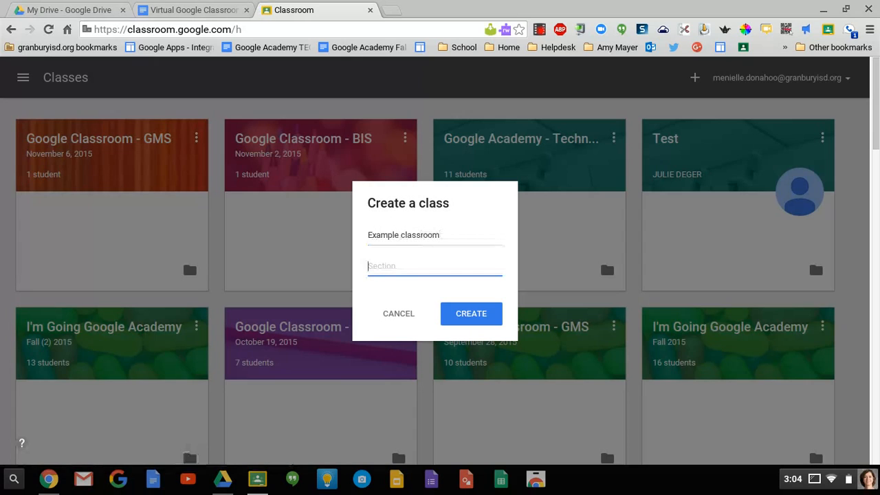
pyautogui.write('Nov 13')
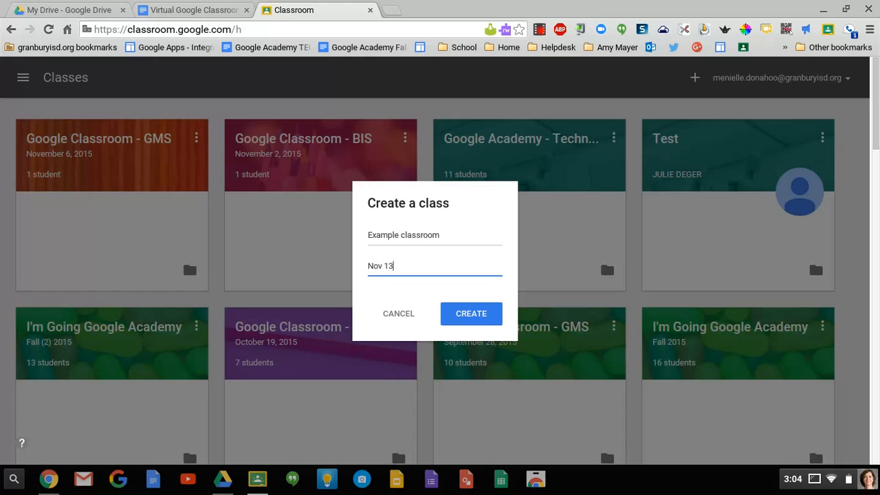
pyautogui.click(496, 314)
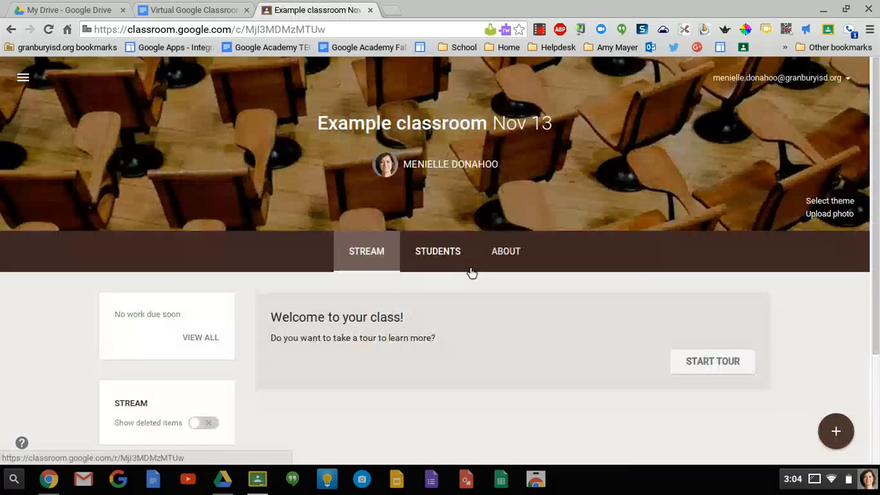
# Review the class code on the stream page and the posting and commenting permission choices for students.
pyautogui.scroll(-2, 471, 273)
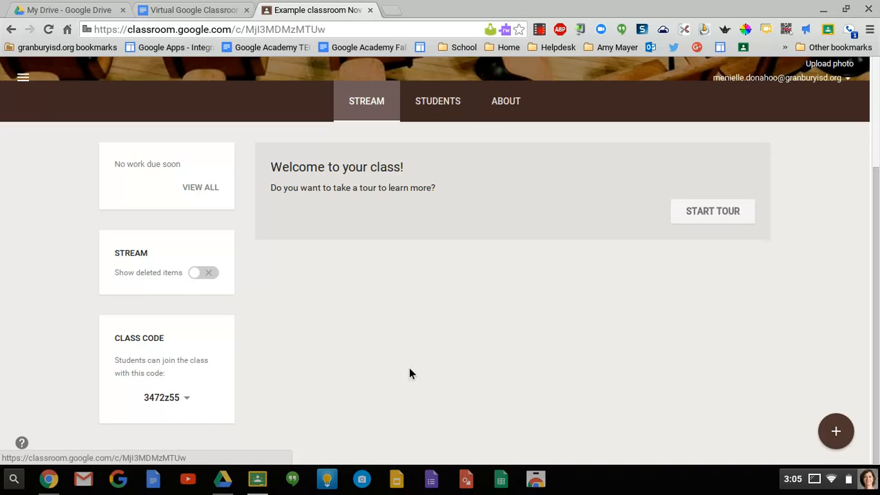
pyautogui.click(438, 110)
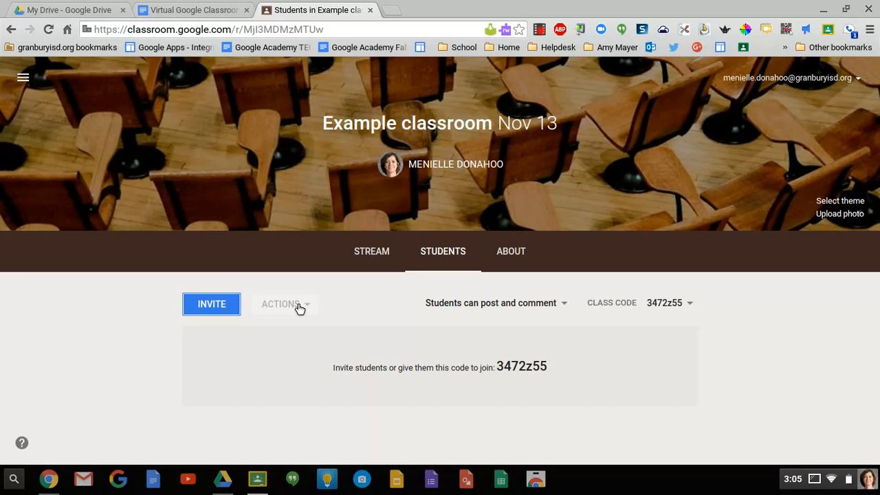
pyautogui.click(565, 305)
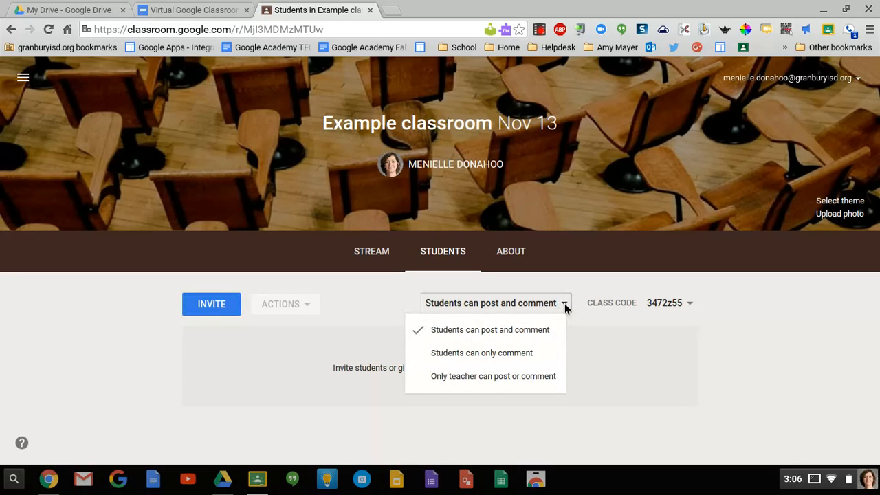
pyautogui.click(565, 304)
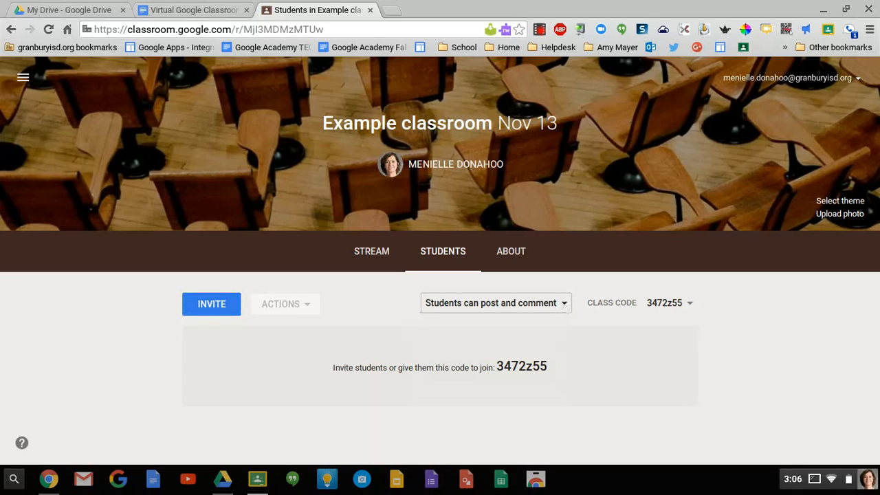
# Invite a co-teacher from the class's About page by finding the colleague's name in the contacts and sending the invitation.
pyautogui.click(512, 252)
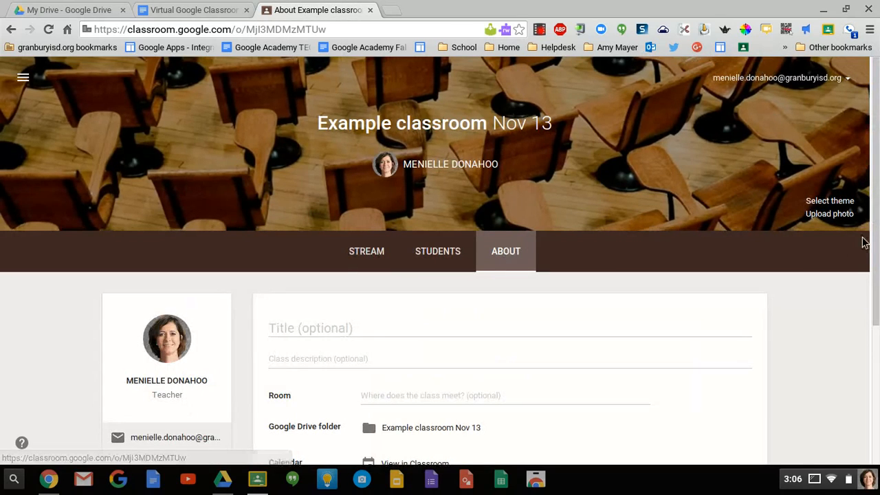
pyautogui.moveTo(876, 249); pyautogui.dragTo(862, 303)
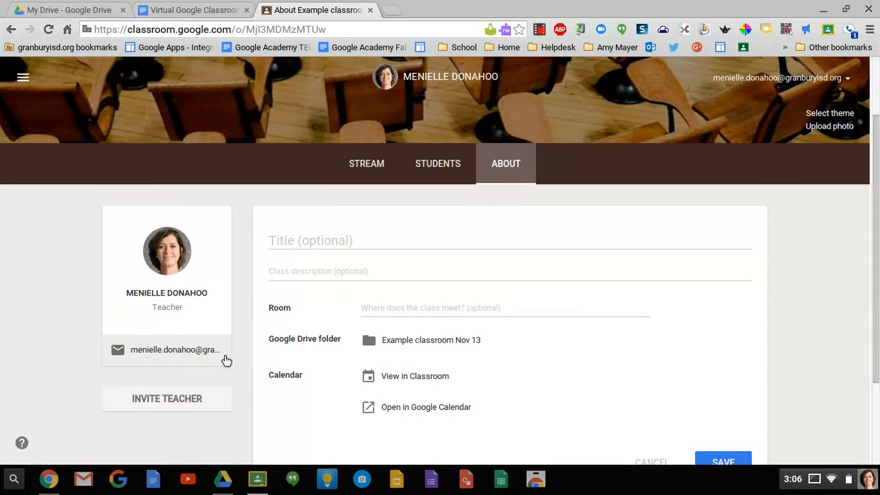
pyautogui.click(170, 401)
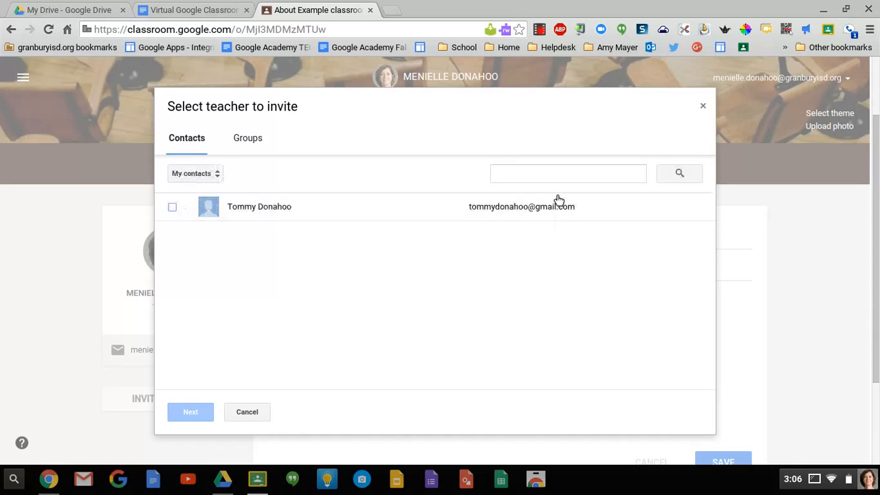
pyautogui.click(554, 173)
pyautogui.write('jo')
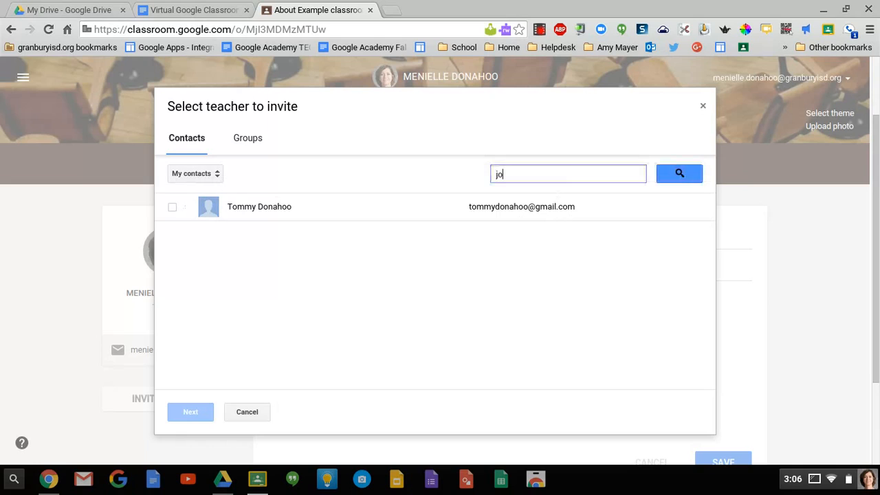
pyautogui.write('die mcc')
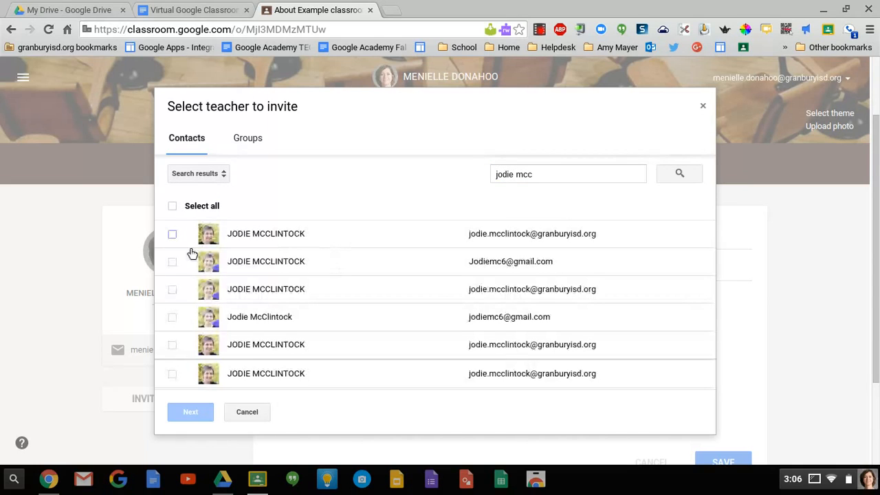
pyautogui.click(172, 235)
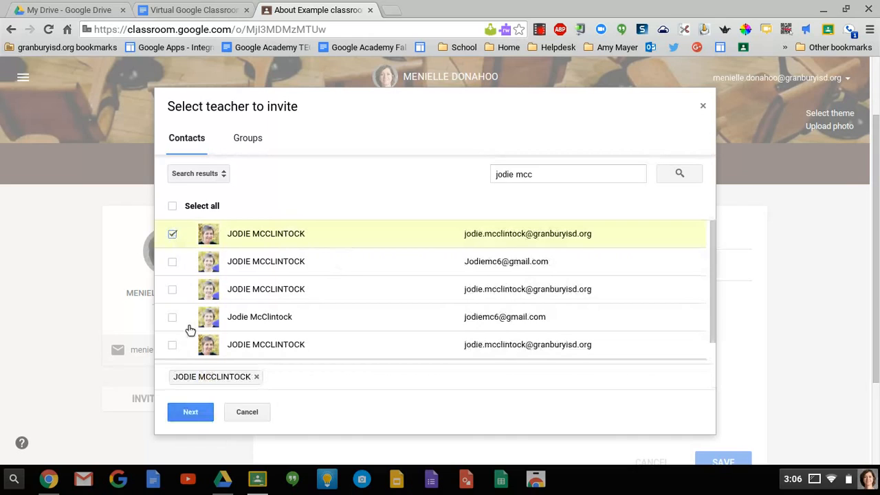
pyautogui.click(196, 415)
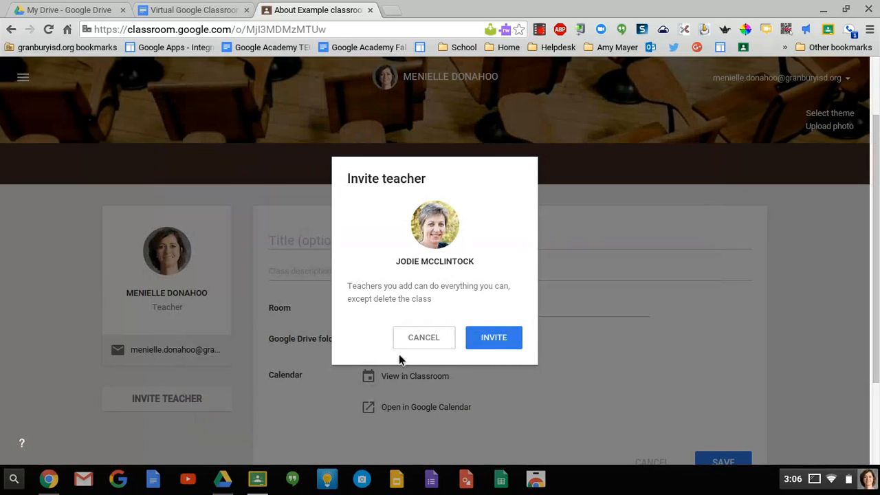
pyautogui.click(484, 339)
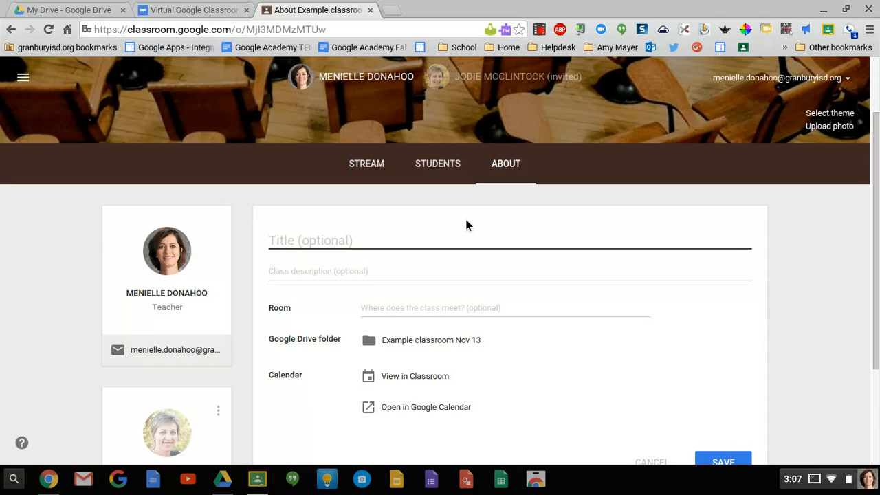
# Switch to Google Drive, open the Classroom folder in My Drive and sort its class folders by last modified, newest first.
pyautogui.click(28, 13)
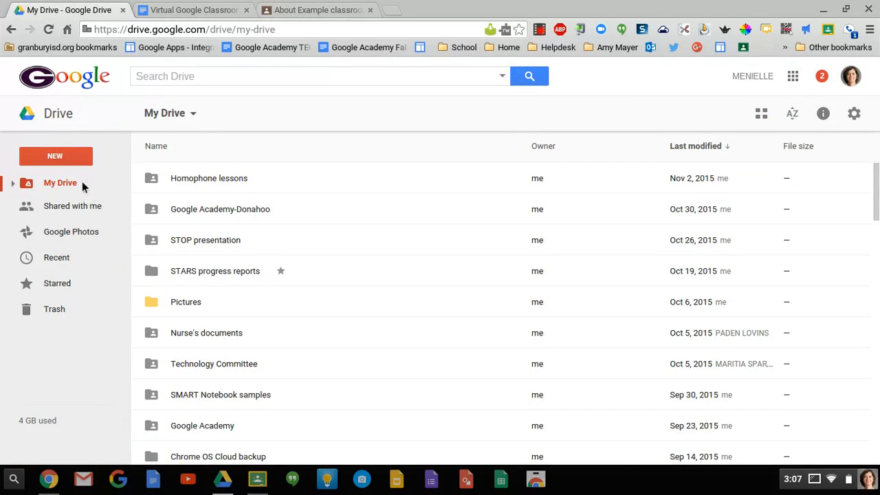
pyautogui.click(246, 155)
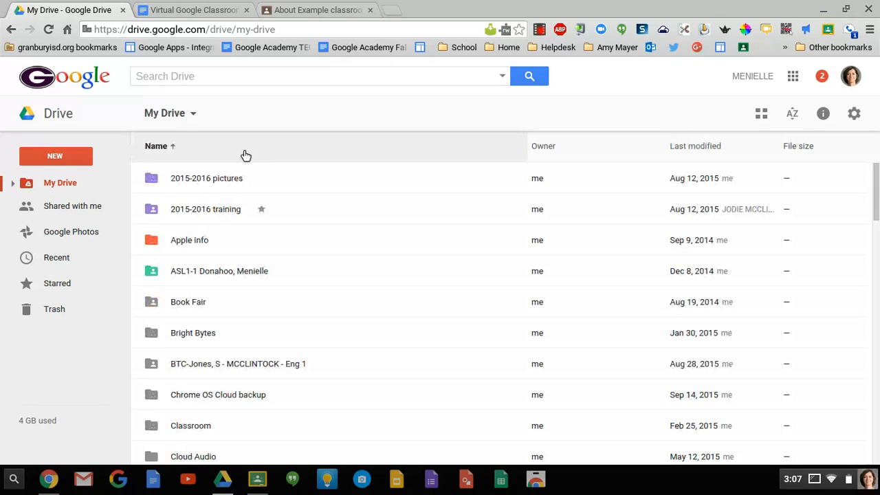
pyautogui.click(244, 152)
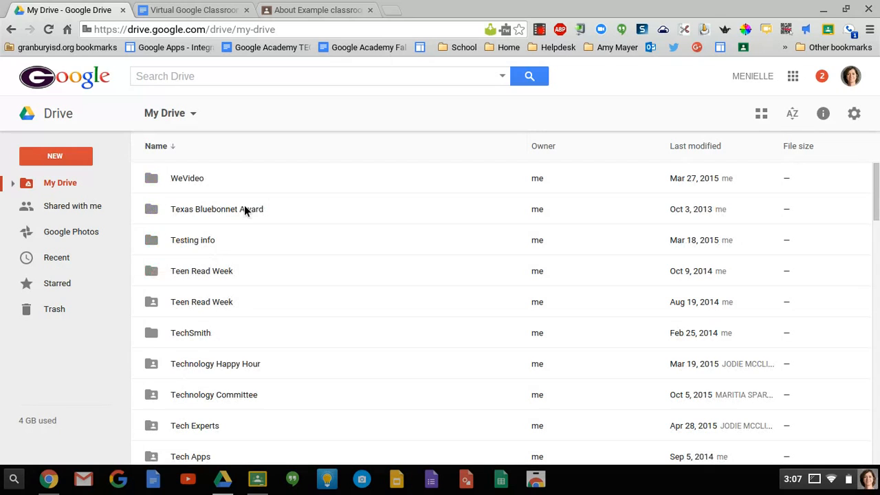
pyautogui.click(243, 152)
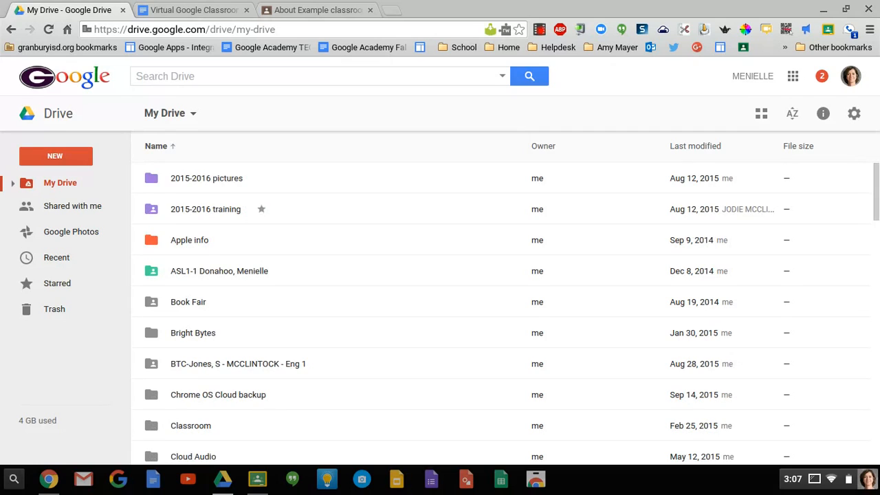
pyautogui.click(187, 427)
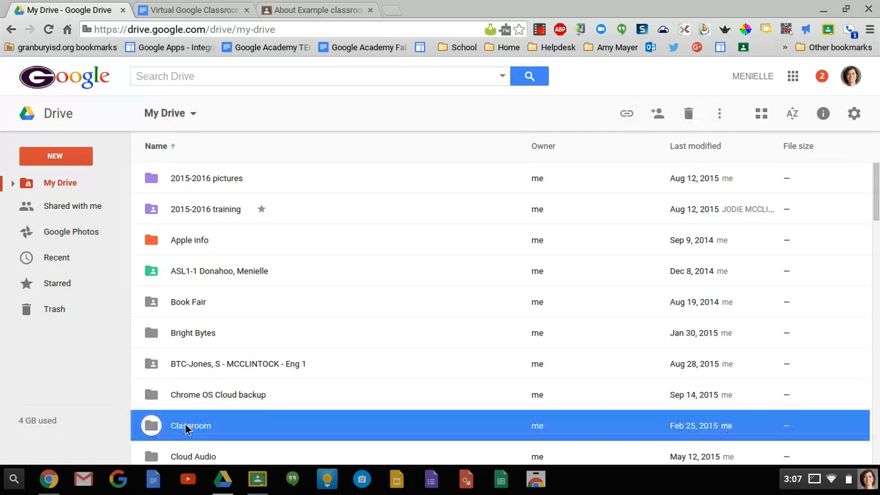
pyautogui.doubleClick(187, 427)
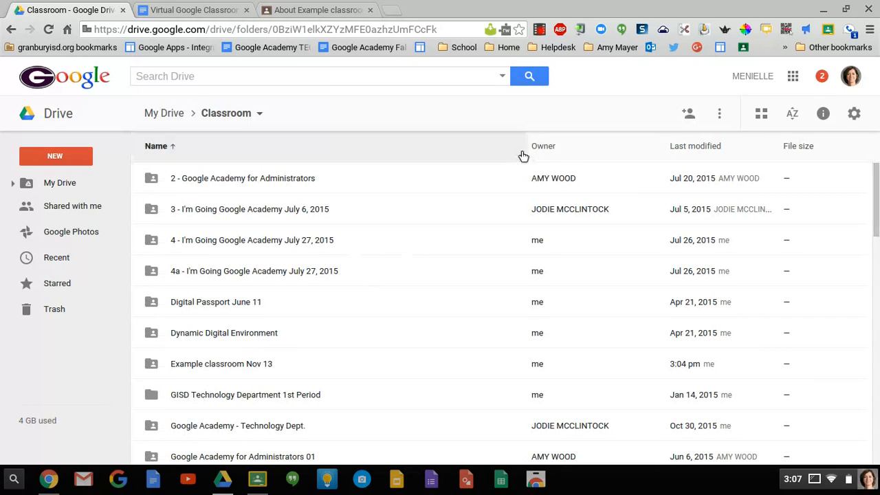
pyautogui.click(673, 147)
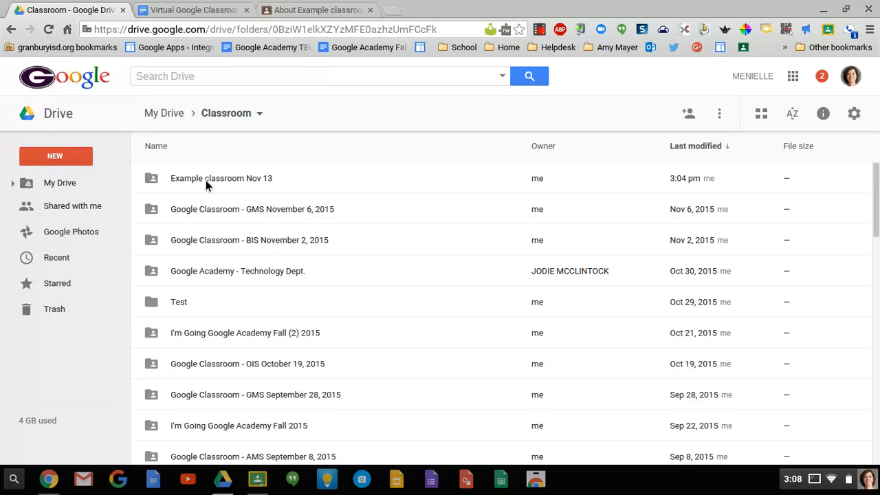
# Return to Google Classroom and show the available post types on the Example classroom stream.
pyautogui.click(303, 15)
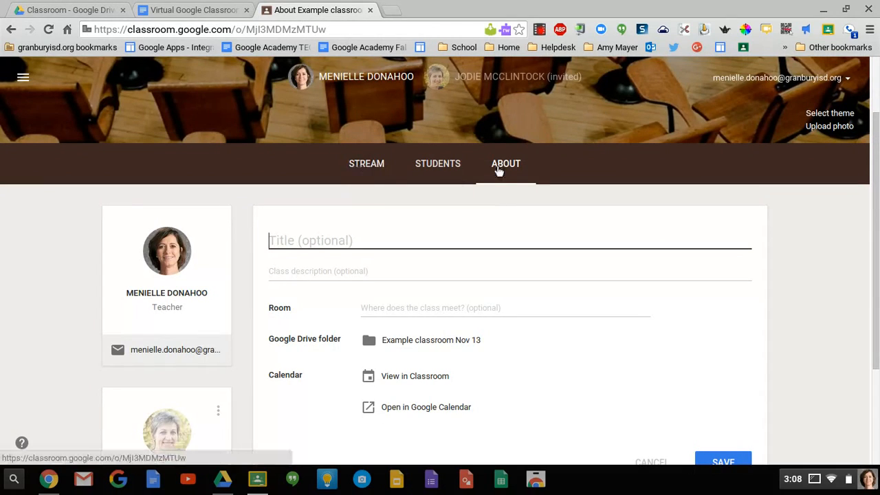
pyautogui.click(367, 168)
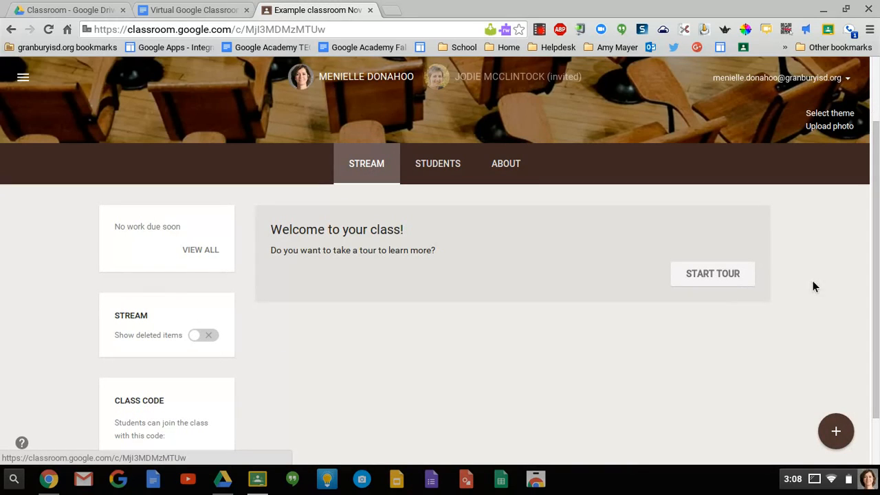
pyautogui.click(837, 432)
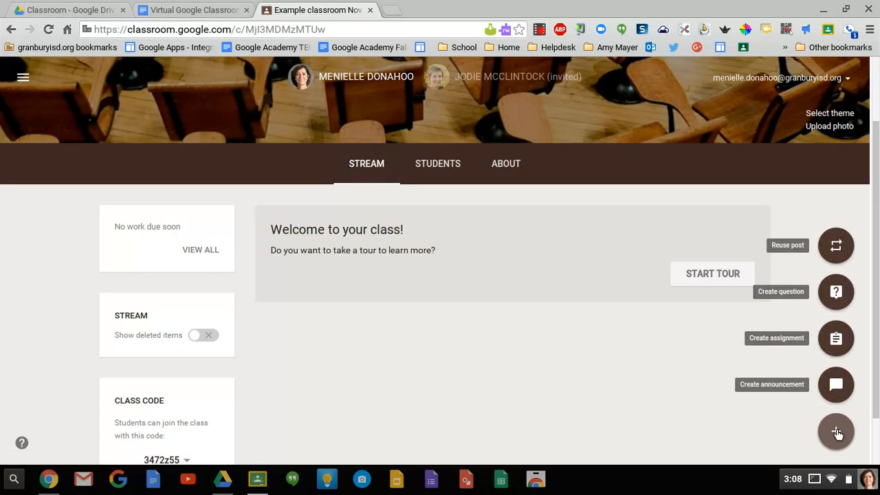
pyautogui.click(539, 29)
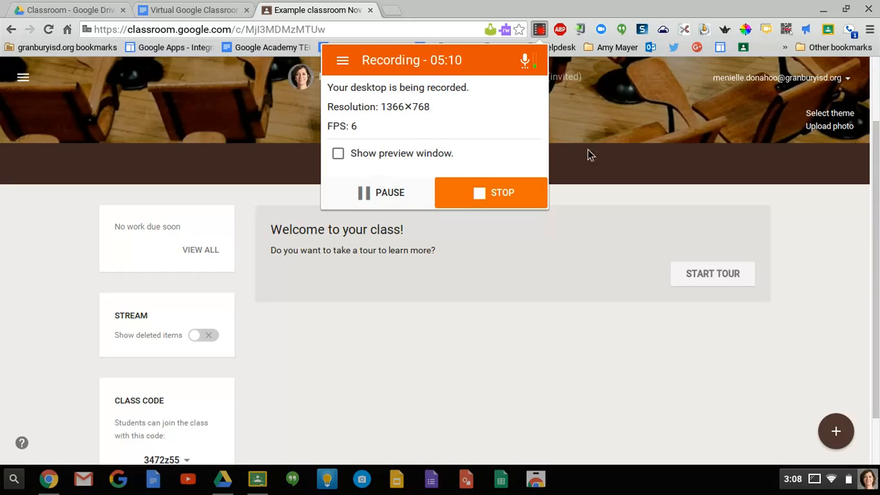
pyautogui.click(617, 150)
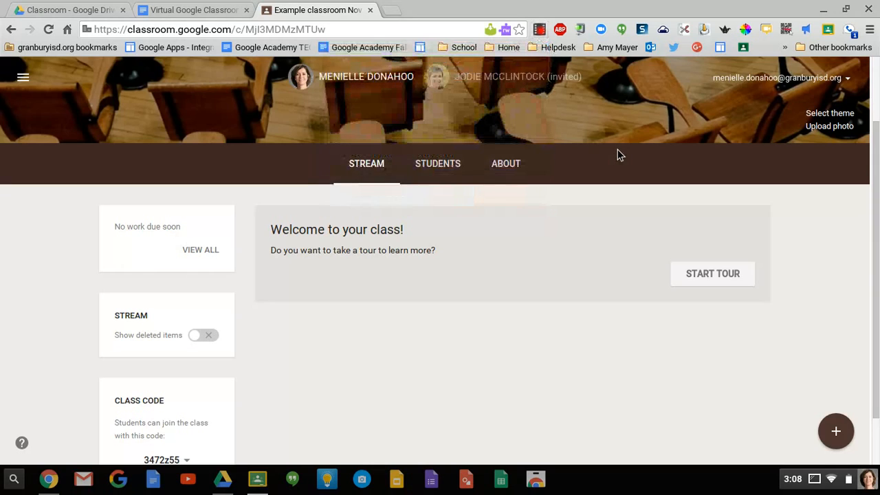